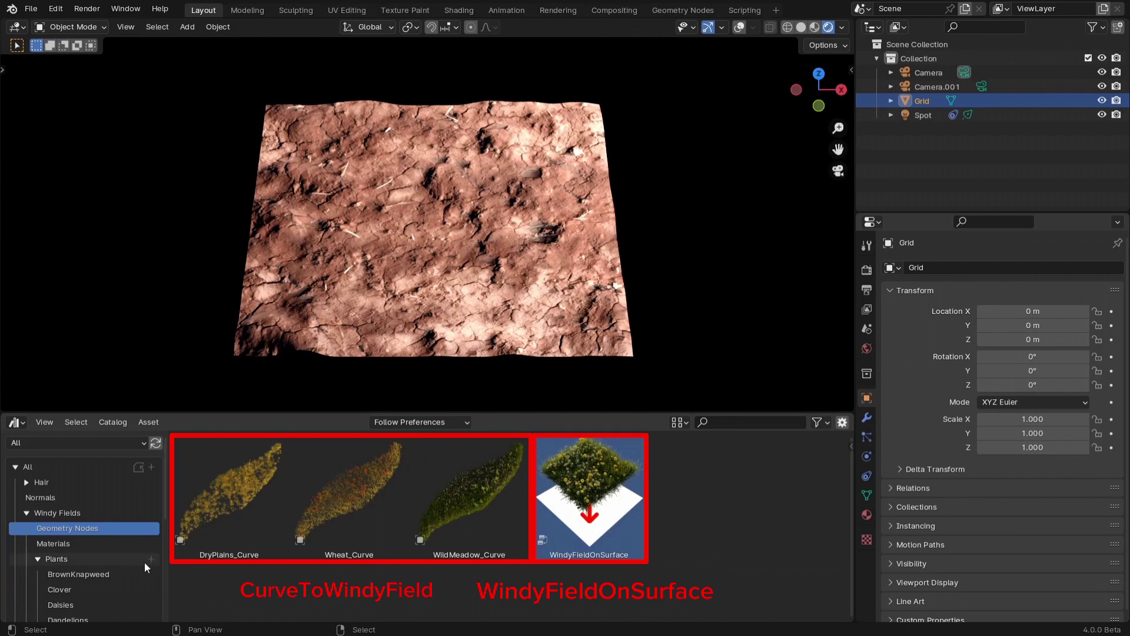
- Place the TuftedHairgrass_Grass_02 and TuftedHairgrass_Grass_01 plant assets in the scene beside the ground grid
left_click(112, 561)
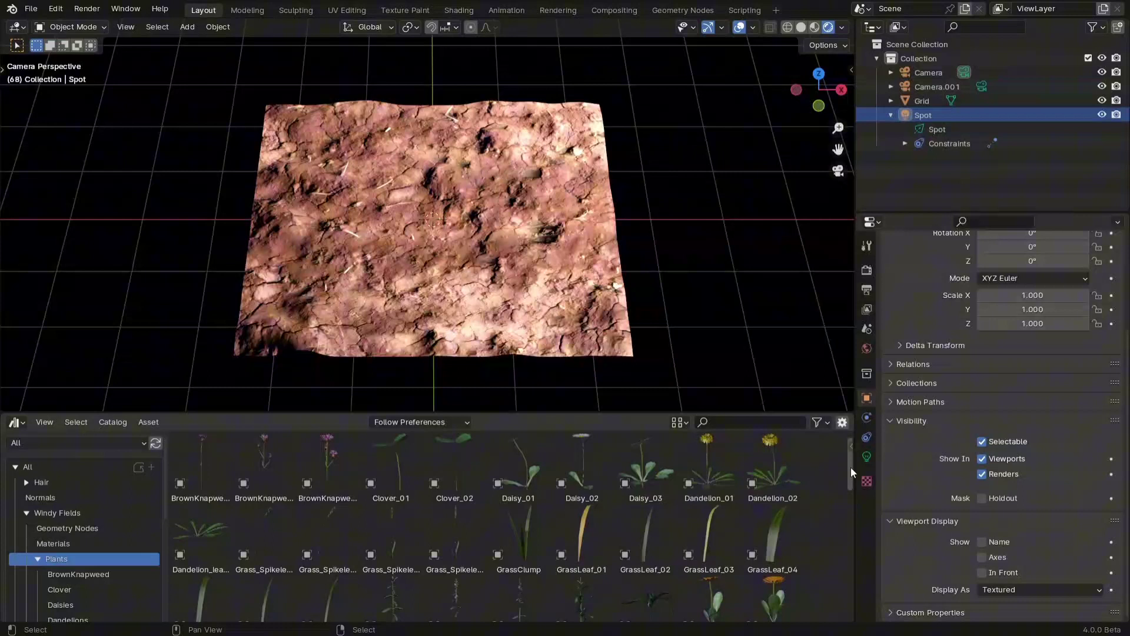
left_click_drag(850, 468, 840, 576)
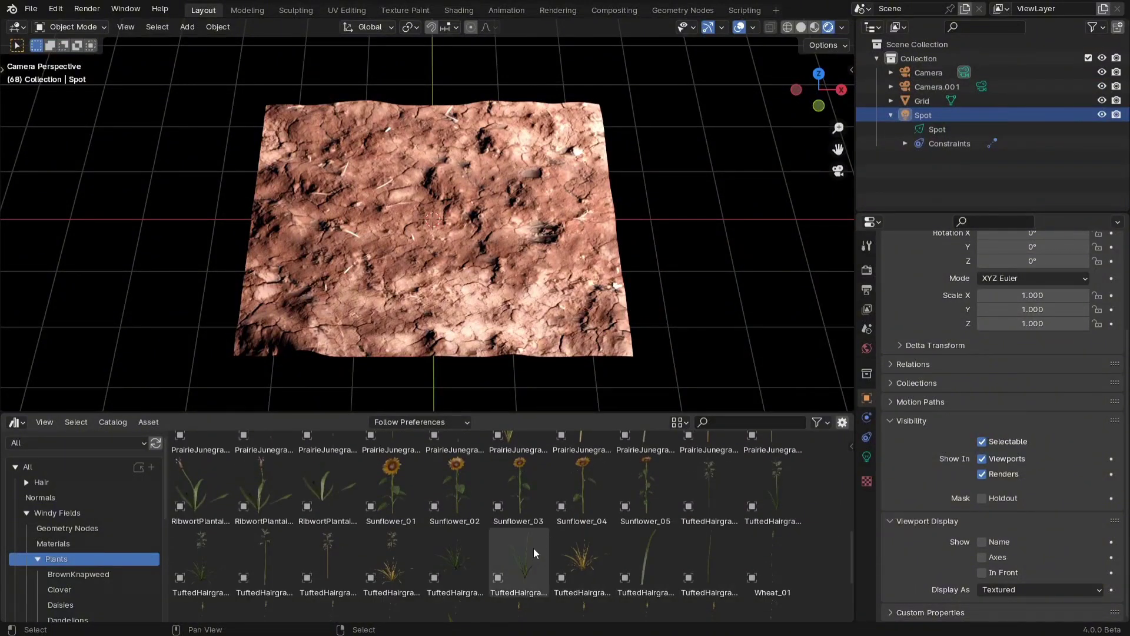
left_click_drag(533, 548, 680, 300)
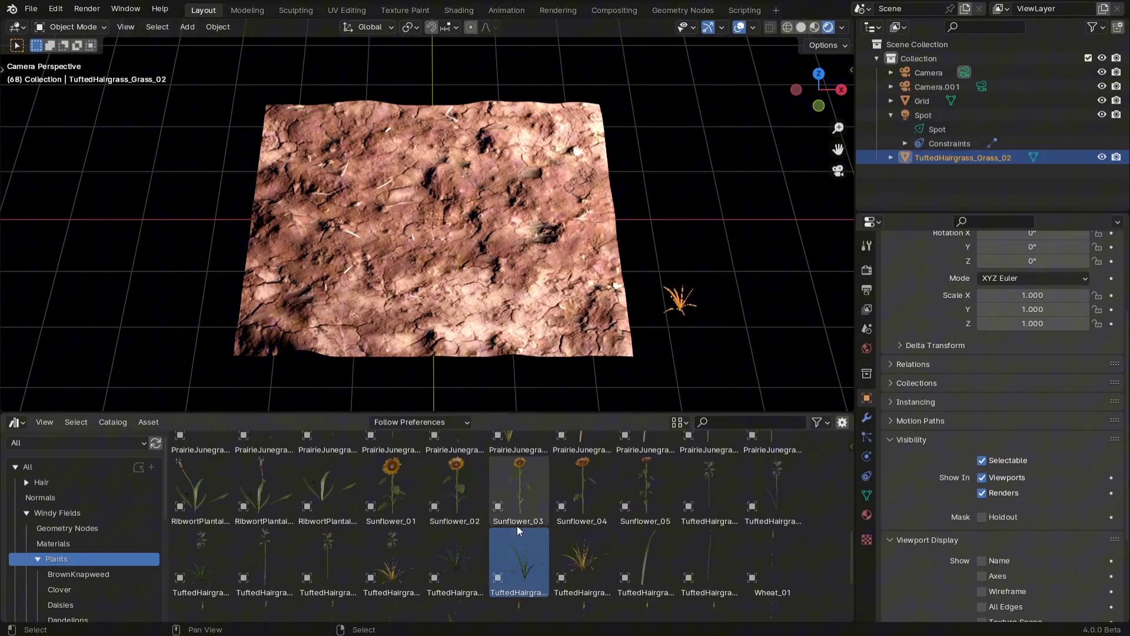
left_click_drag(460, 566, 710, 325)
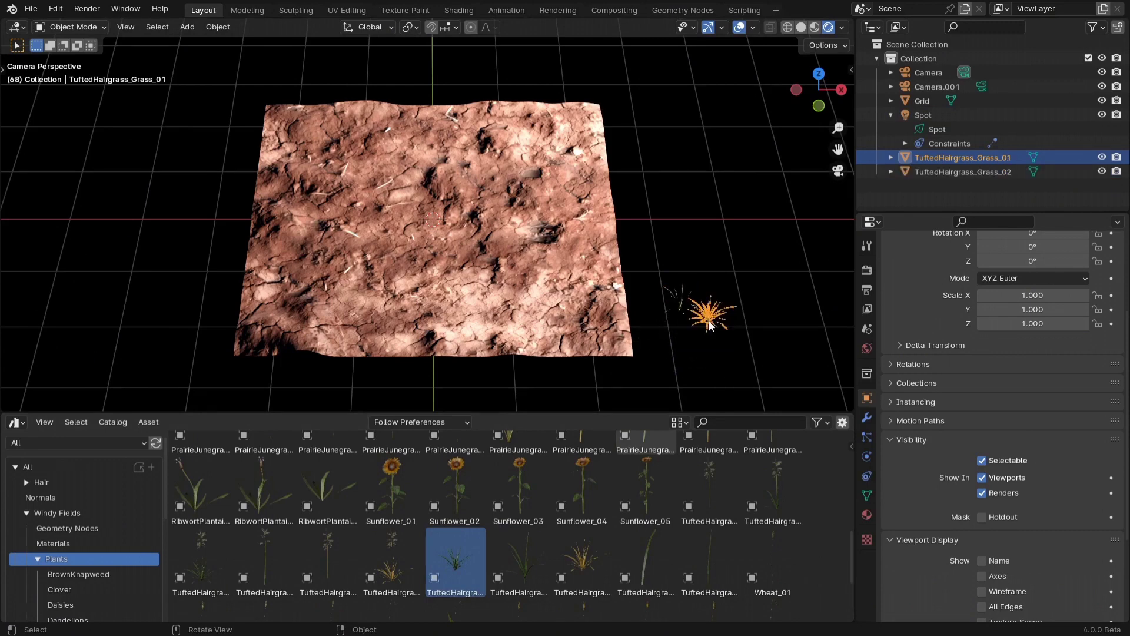
- Move both tufted hairgrass plants into a new collection named Grass
left_click_drag(652, 360, 738, 282)
key("m")
left_click(737, 281)
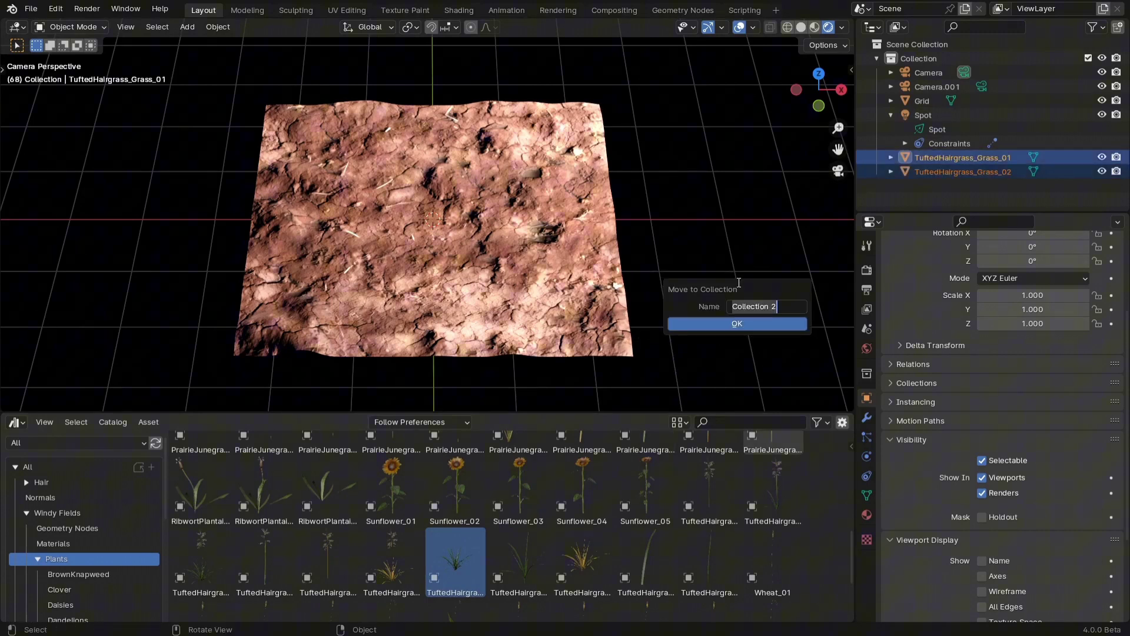
type("Grass")
left_click(742, 323)
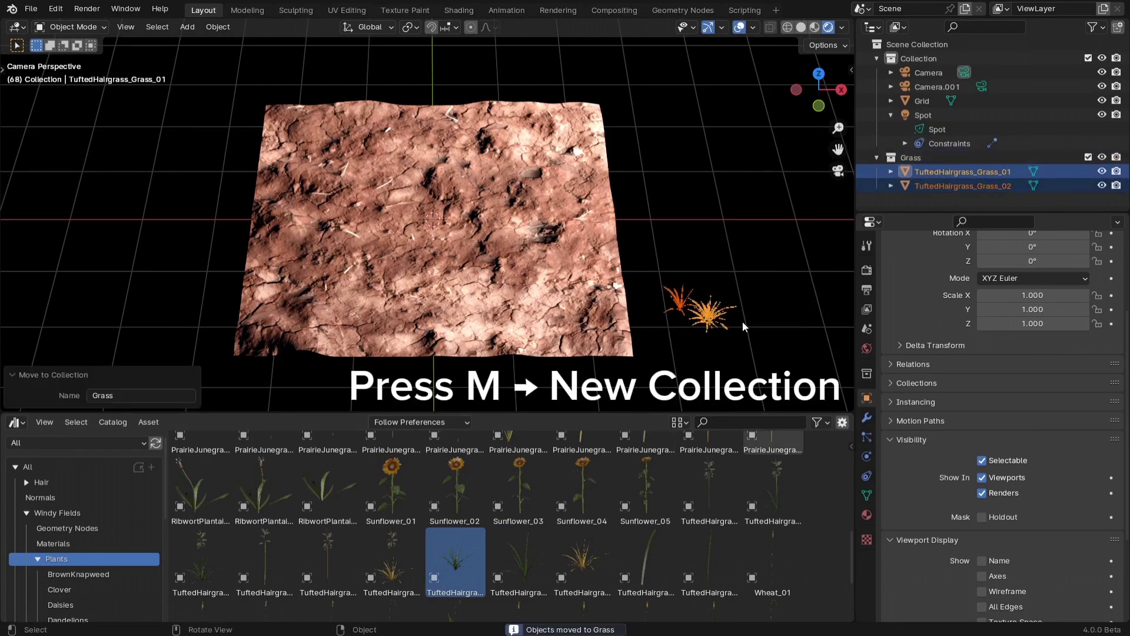
- Place the BrownKnapweed_01, BrownKnapweed_02 and BrownKnapweed_03 plant assets beside the ground grid
left_click_drag(849, 564, 849, 453)
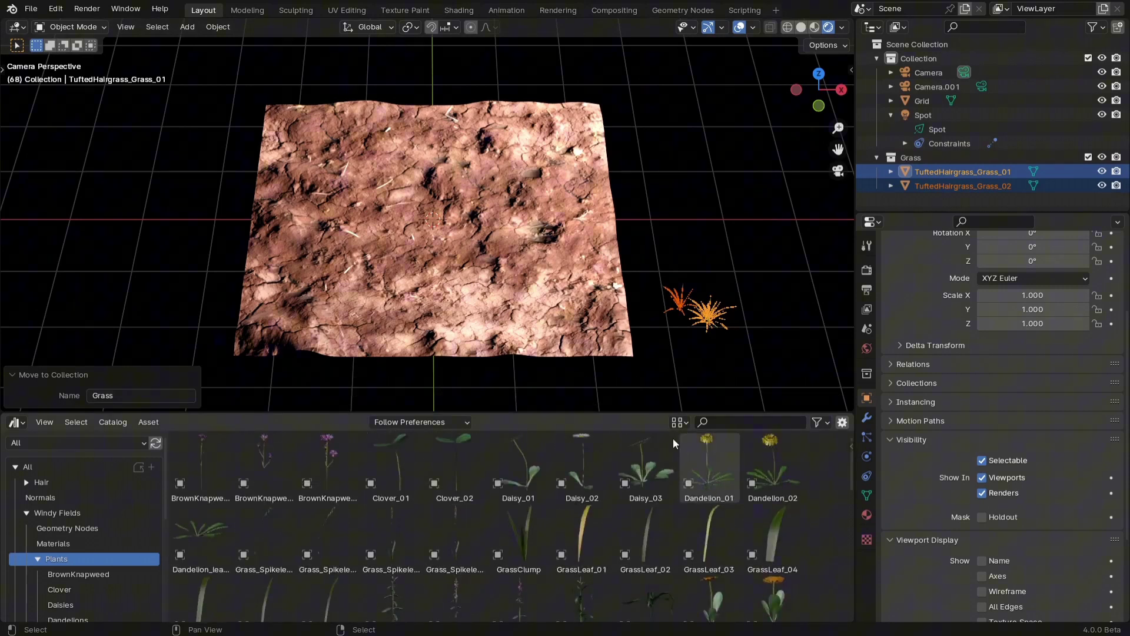
left_click_drag(219, 458, 701, 235)
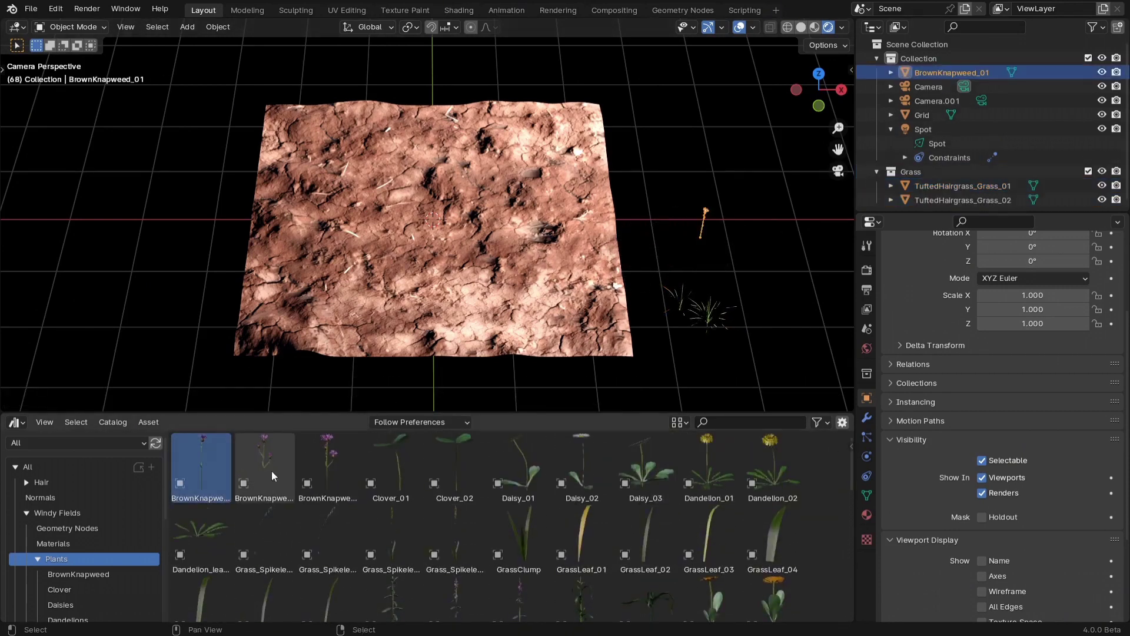
left_click_drag(271, 471, 711, 238)
left_click_drag(328, 468, 743, 218)
- Move the three brown knapweed plants into a new collection named Flowers
key("m")
left_click(743, 219)
type("F")
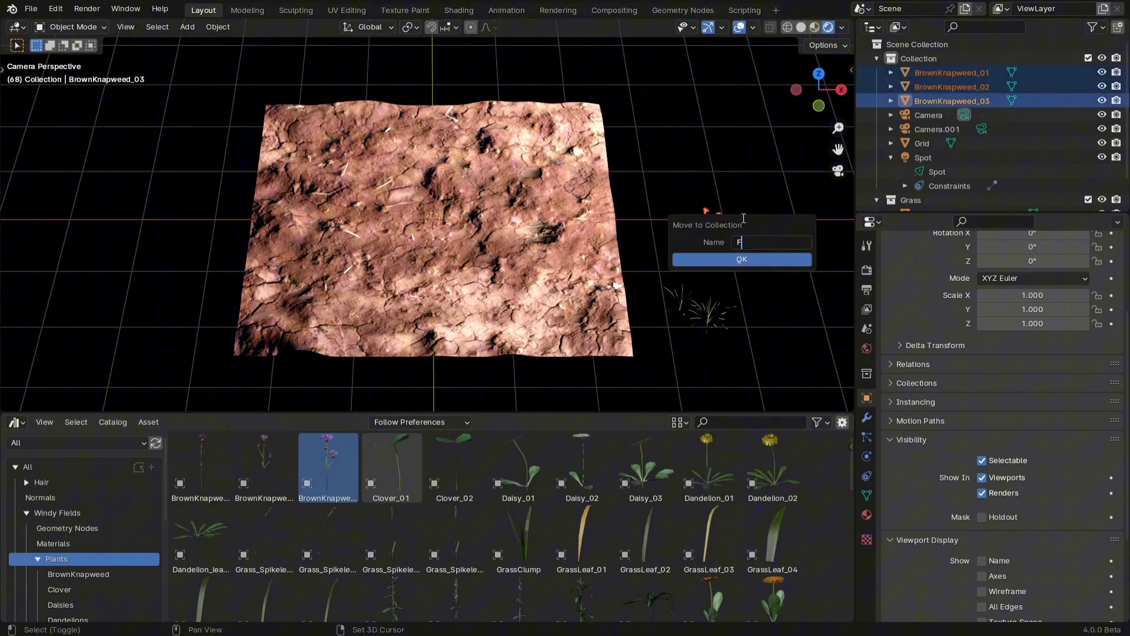
type("lowers")
left_click(765, 259)
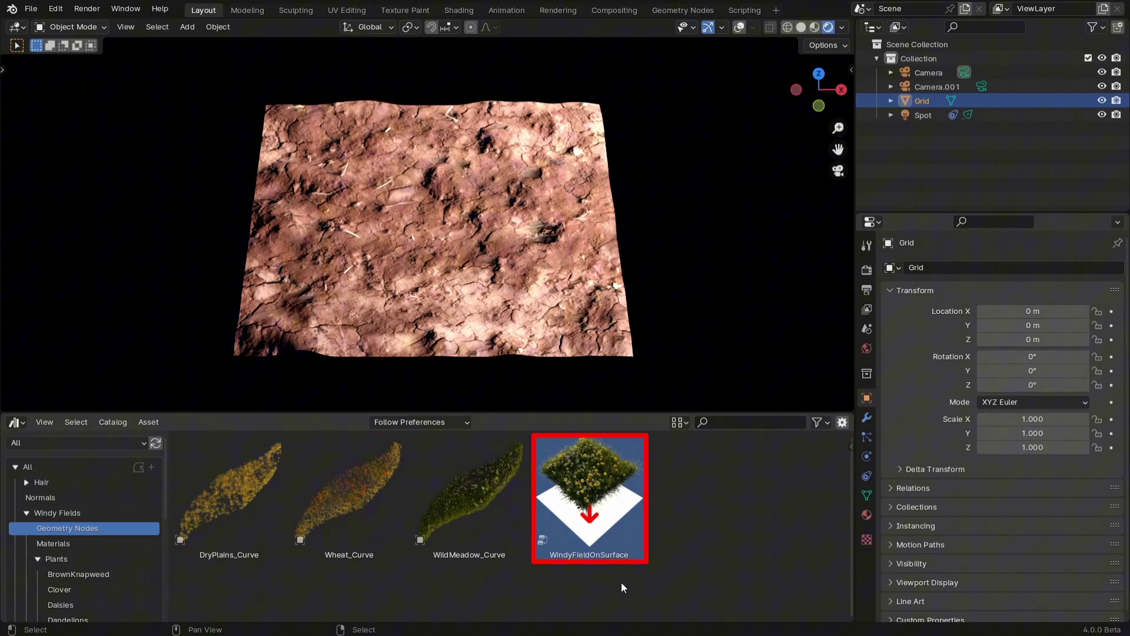
- Apply the WindyFieldOnSurface asset to the ground grid and assign the Grass collection to its Layer_0
left_click_drag(589, 501, 543, 285)
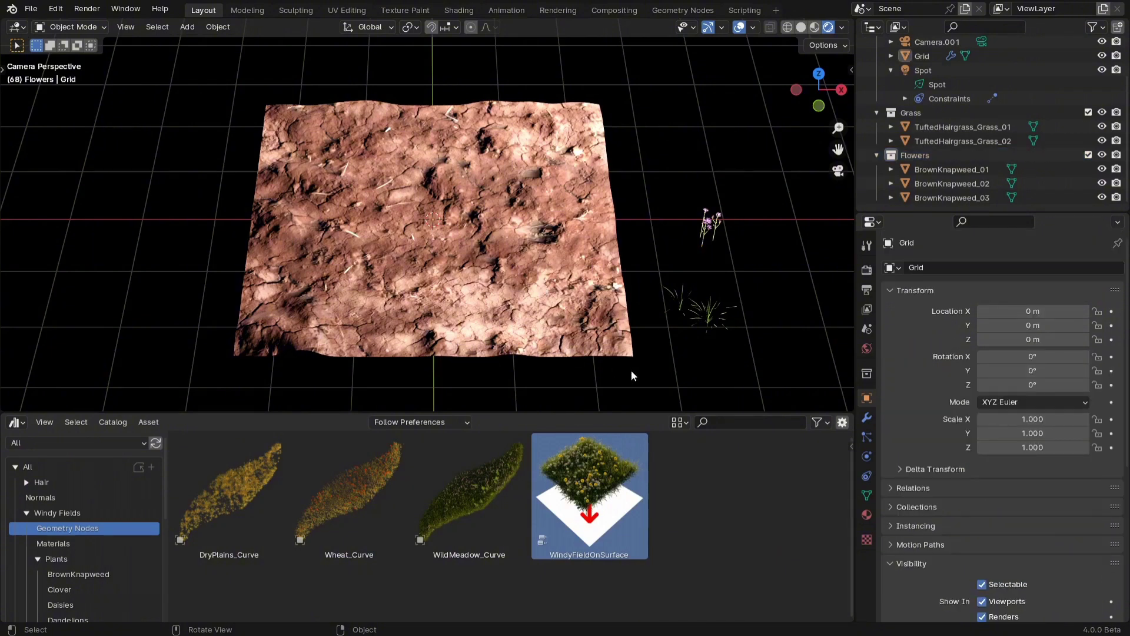
left_click(866, 417)
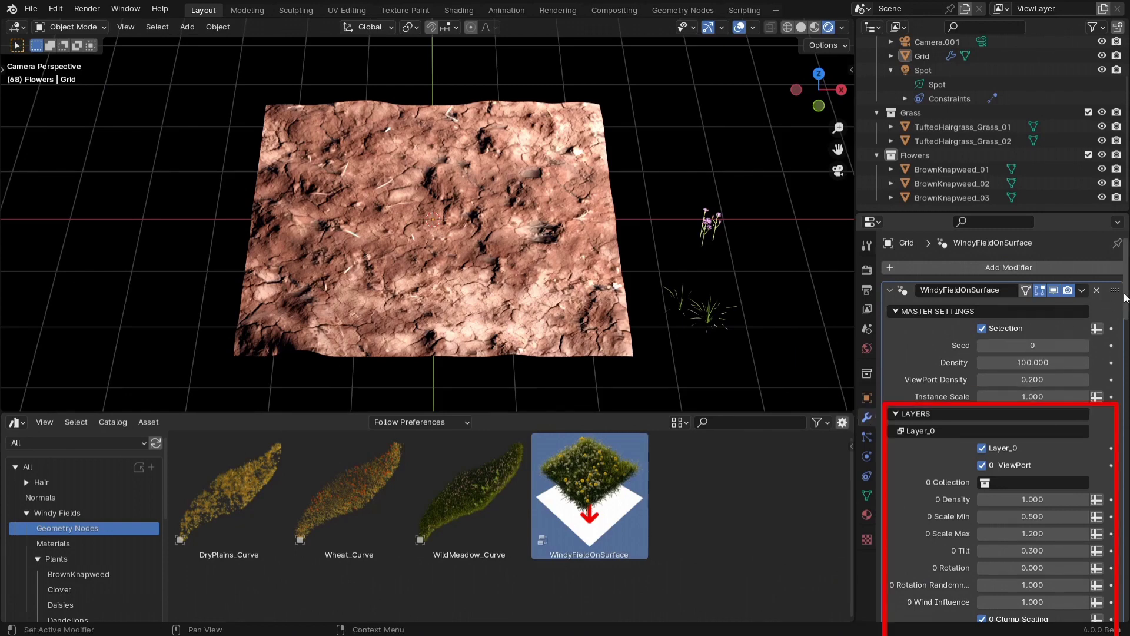
left_click_drag(1126, 297, 1125, 333)
left_click(1013, 306)
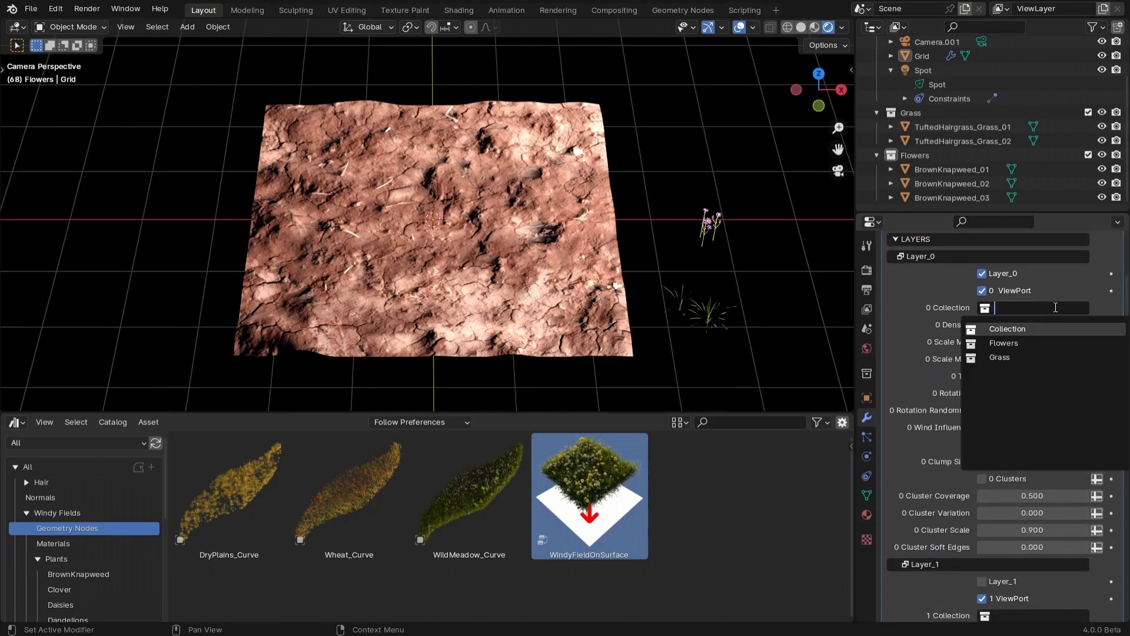
left_click(1003, 358)
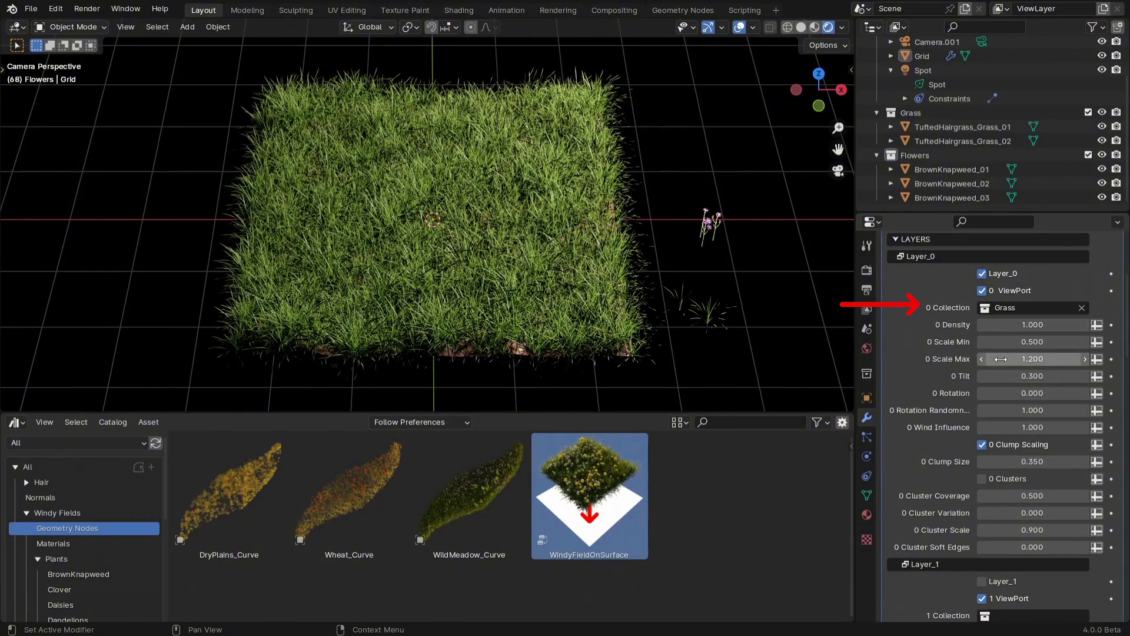
- Enable Layer_1 of the WindyFieldOnSurface modifier and assign the Flowers collection to it
left_click_drag(1127, 355, 1129, 423)
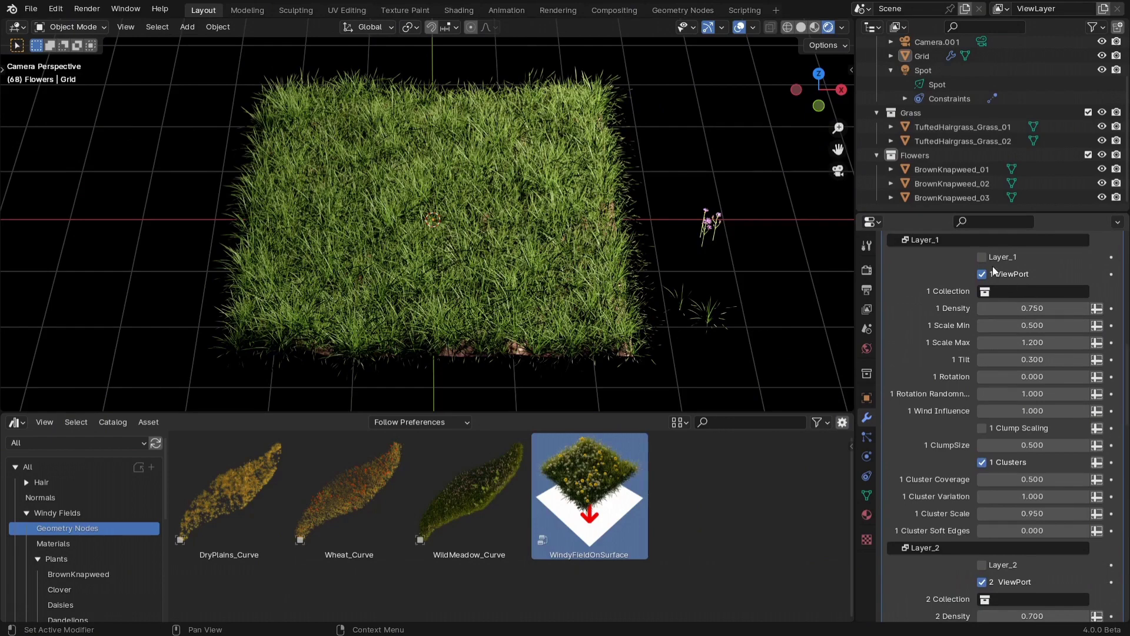
left_click(1022, 292)
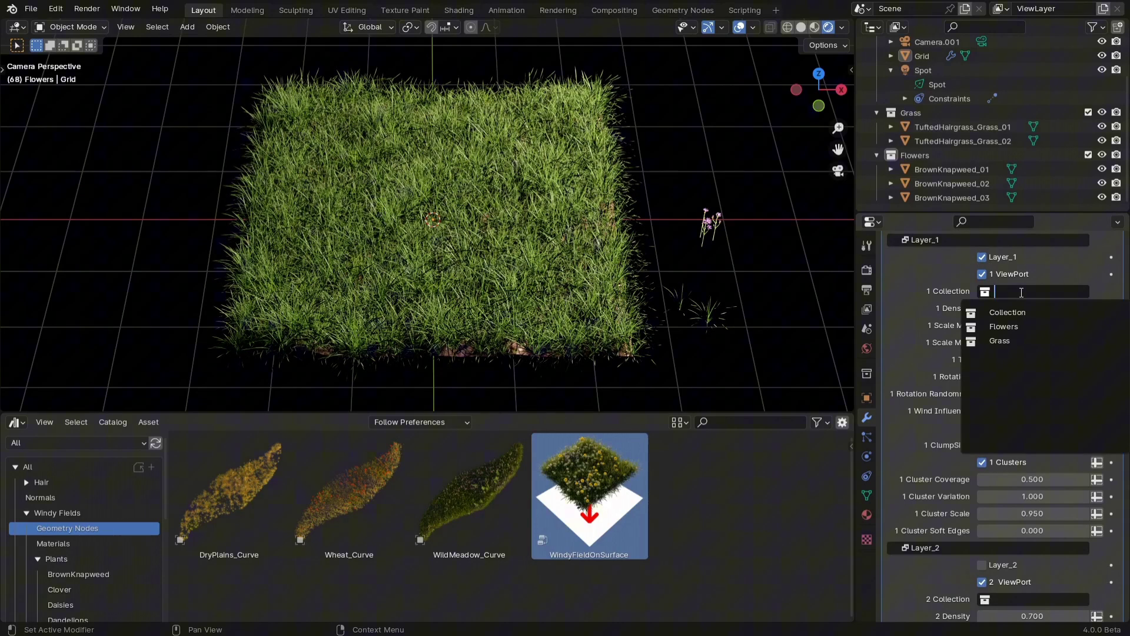
left_click(1005, 326)
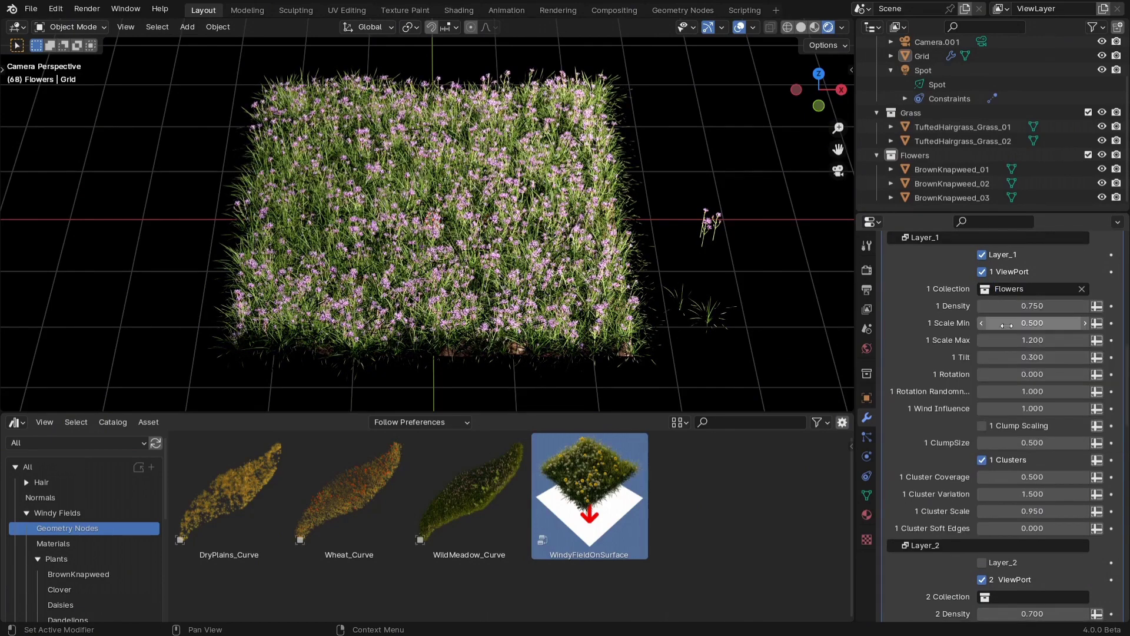
- Set Layer_1's Cluster Coverage to 0.400, Cluster Scale to 0.762 and Cluster Soft Edges to 1.000
mouse_move(1047, 476)
left_mouse_down()
mouse_move(989, 477)
mouse_move(1024, 494)
mouse_move(1098, 494)
mouse_move(1026, 511)
left_mouse_up()
right_click(1042, 499)
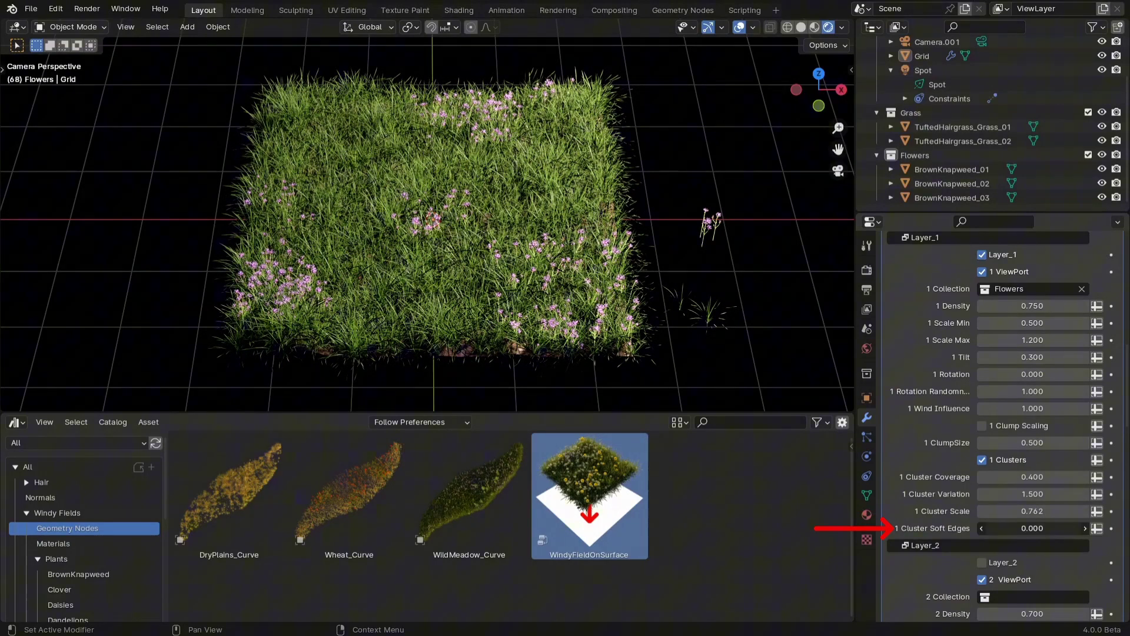
left_click_drag(1033, 528, 1084, 528)
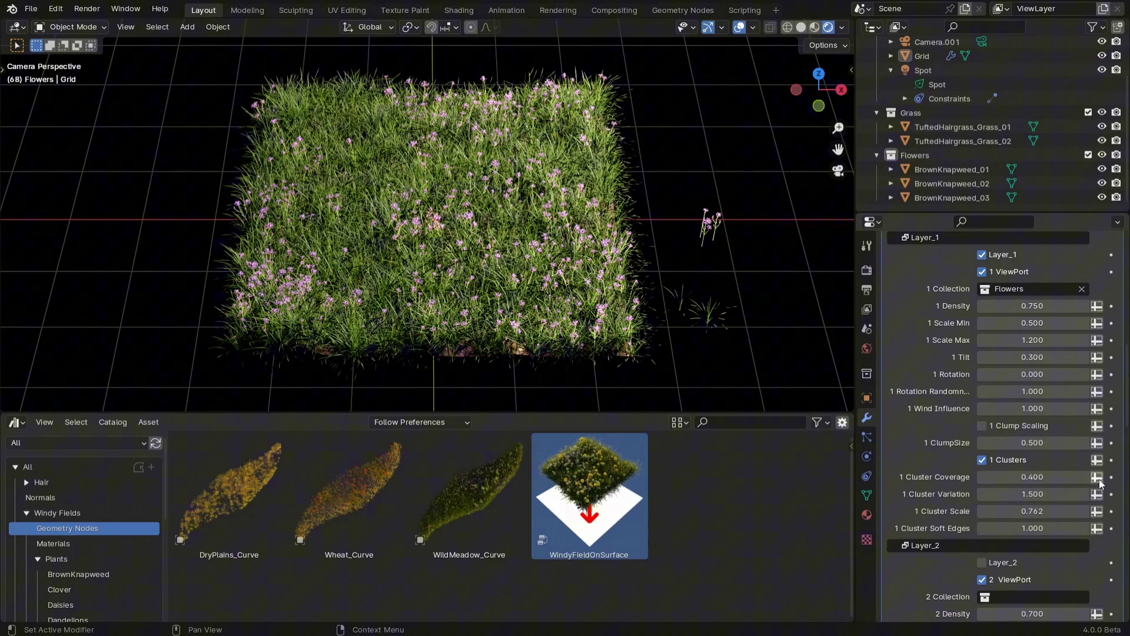
- Weight-paint a winding path out of the grid's grass vertex group, running from the front edge to the back edge
scroll(1128, 413, "up", 20)
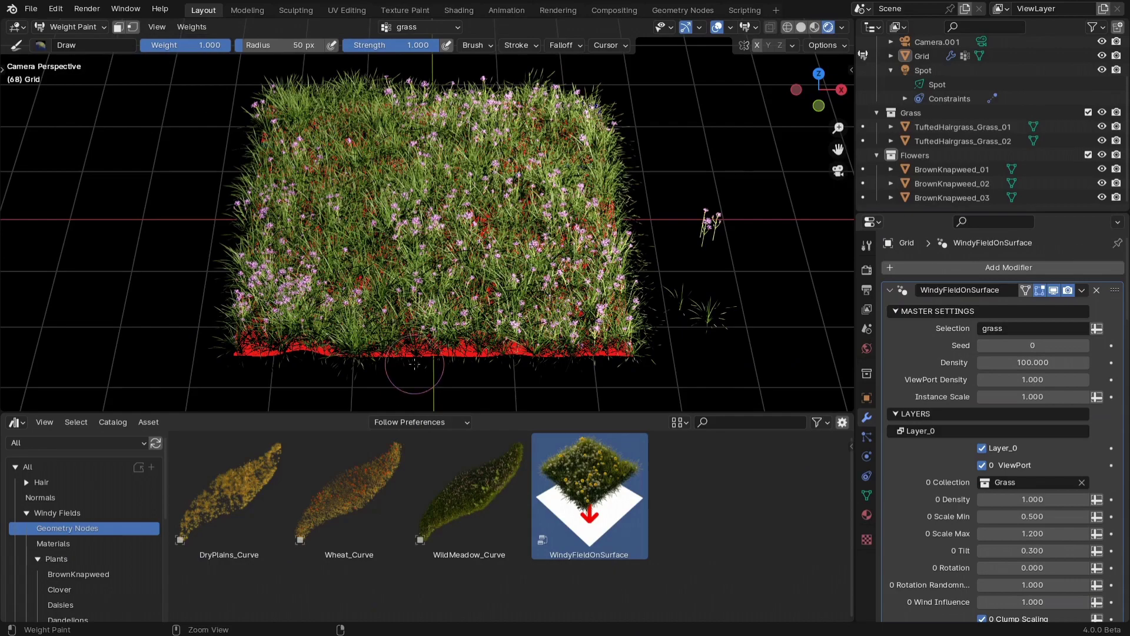
mouse_move(412, 371)
left_mouse_down()
mouse_move(412, 341)
mouse_move(460, 259)
mouse_move(506, 212)
mouse_move(518, 171)
mouse_move(476, 132)
mouse_move(427, 118)
left_mouse_up()
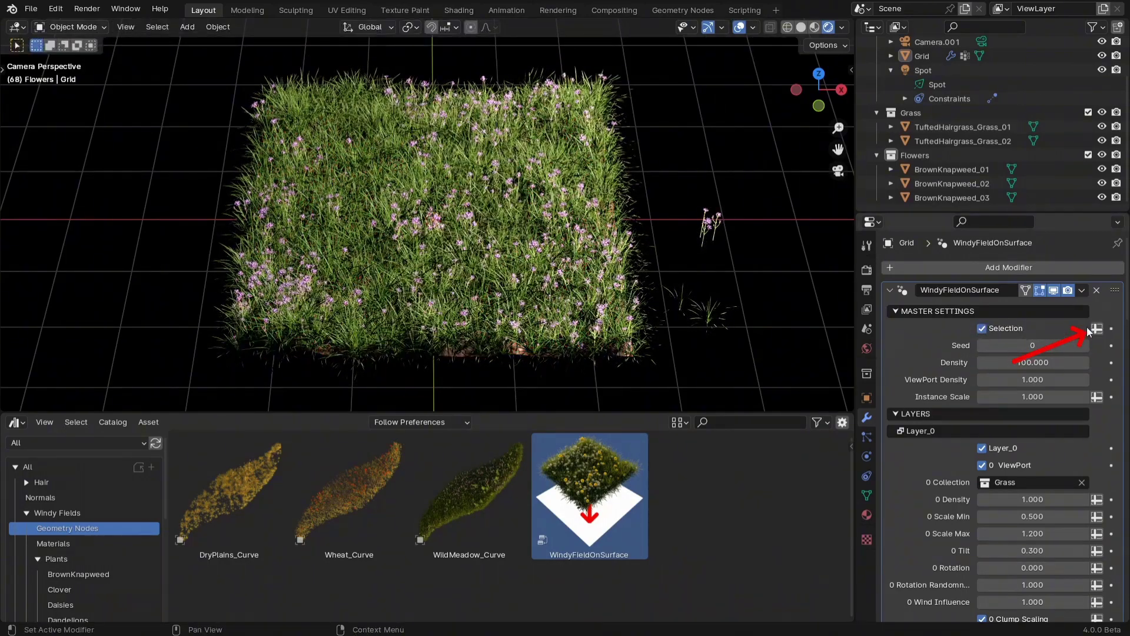
- Use the grass vertex group as the modifier's Selection attribute, and switch Selection back to its plain checkbox
left_click(1097, 328)
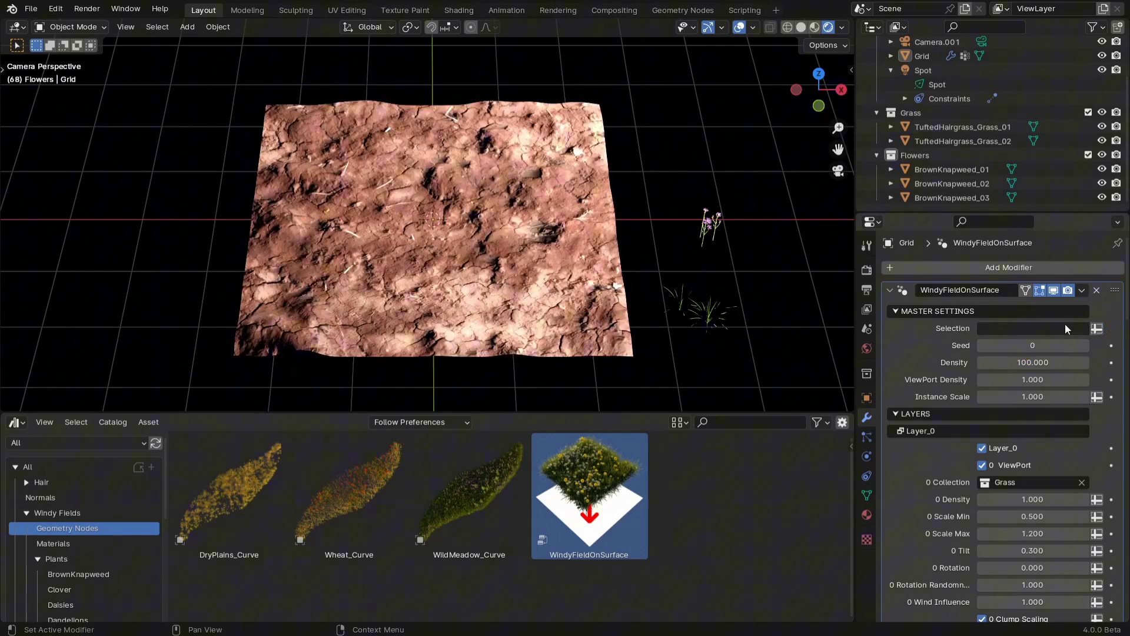
left_click(1041, 327)
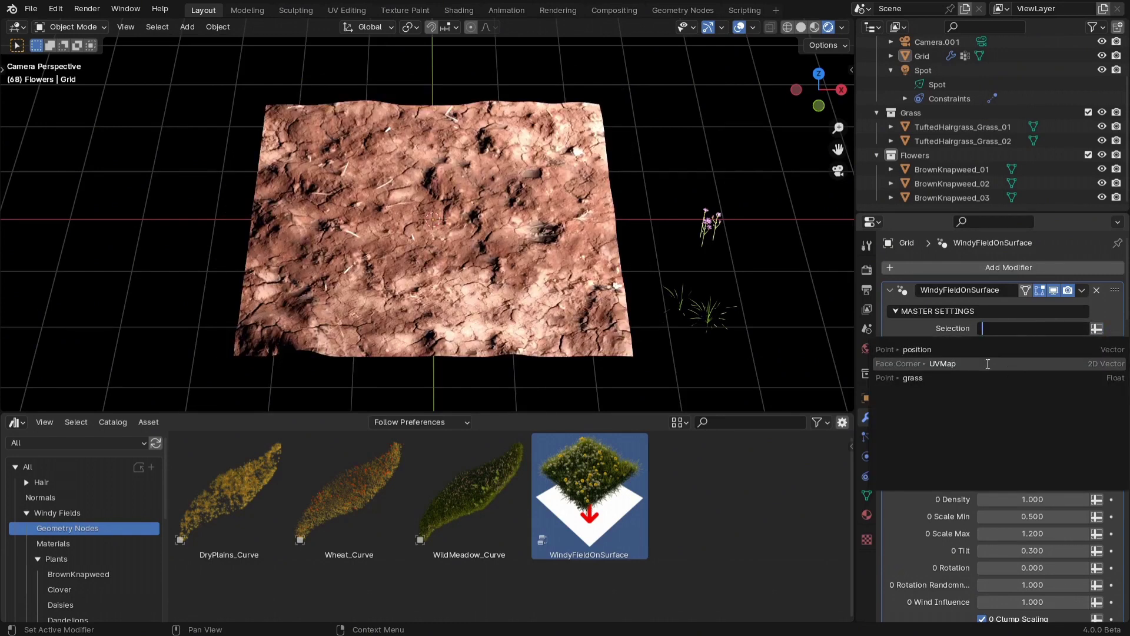
left_click(969, 378)
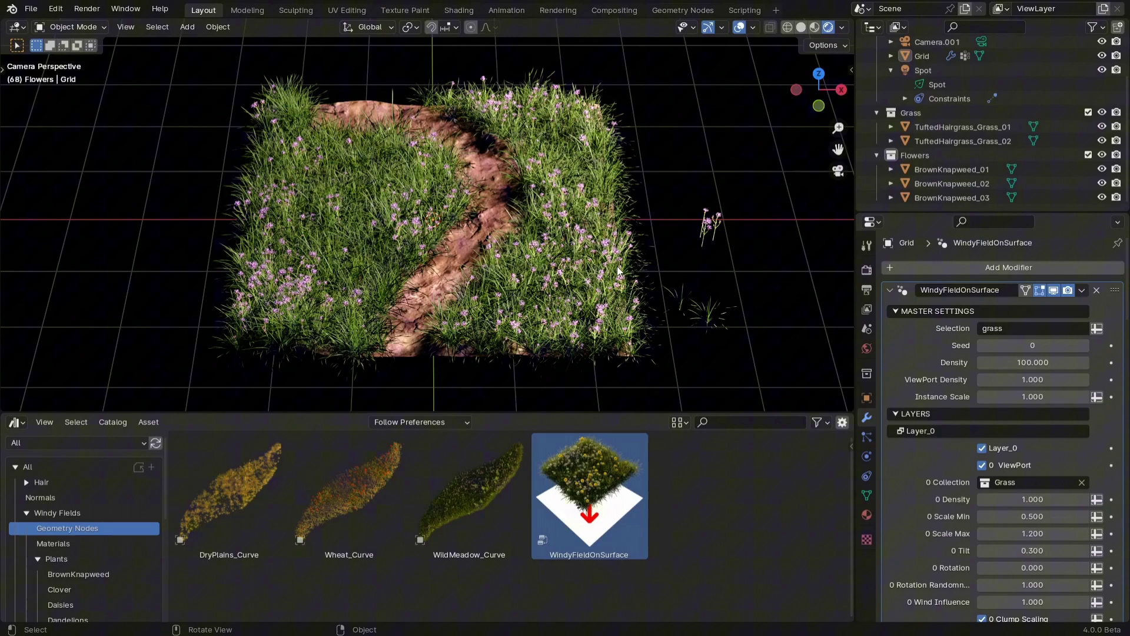
left_click(1099, 330)
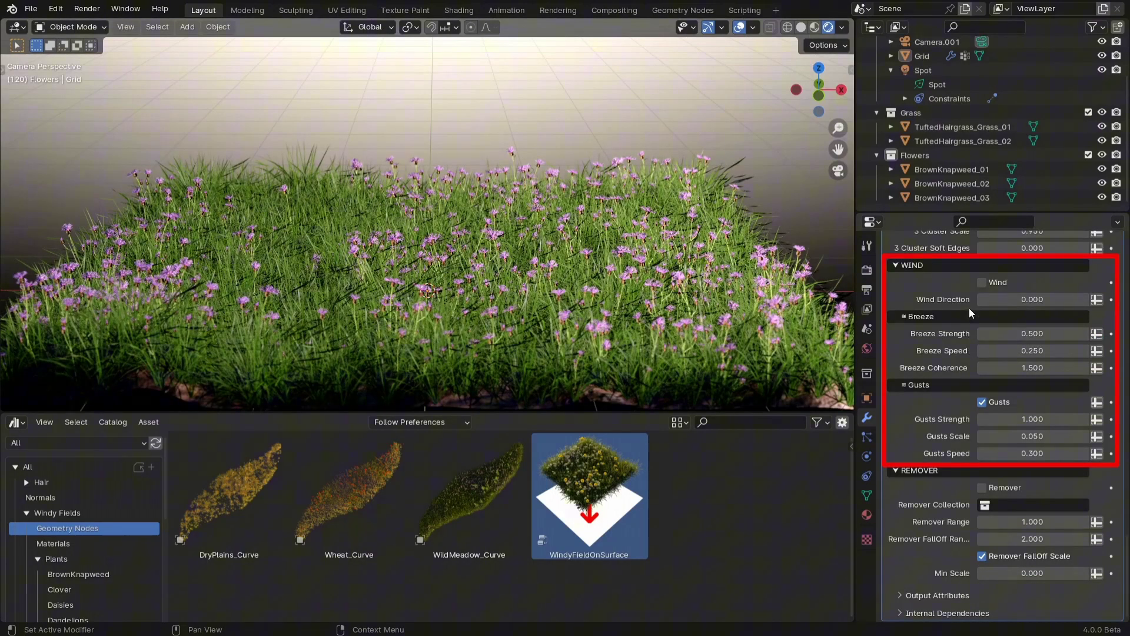
- Enable Wind with the animation playing, and set Breeze Speed to 0.105 and Gusts Strength to 1.000
left_click(978, 284)
key("space")
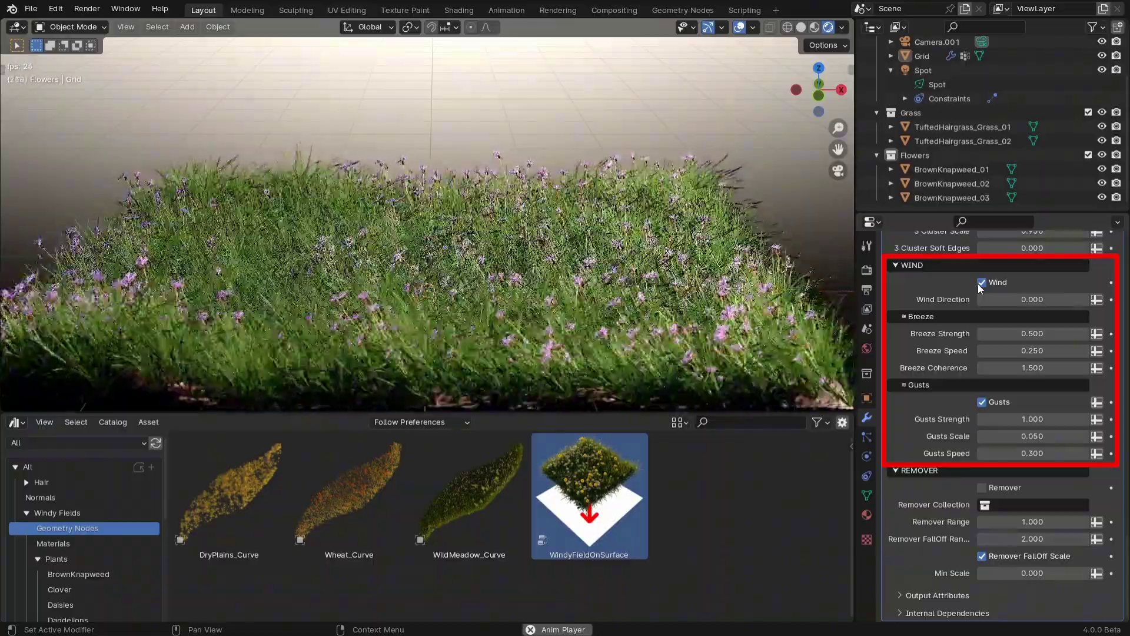
mouse_move(1001, 333)
left_mouse_down()
mouse_move(1084, 333)
mouse_move(1004, 333)
left_mouse_up()
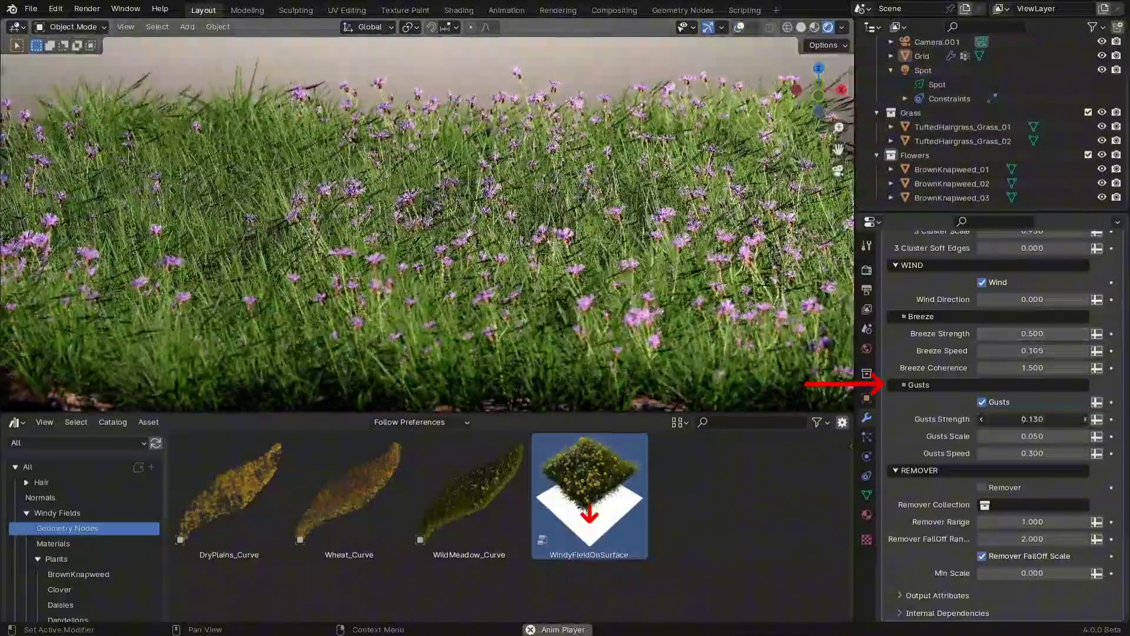
mouse_move(1032, 419)
left_mouse_down()
mouse_move(1110, 418)
mouse_move(1055, 418)
left_mouse_up()
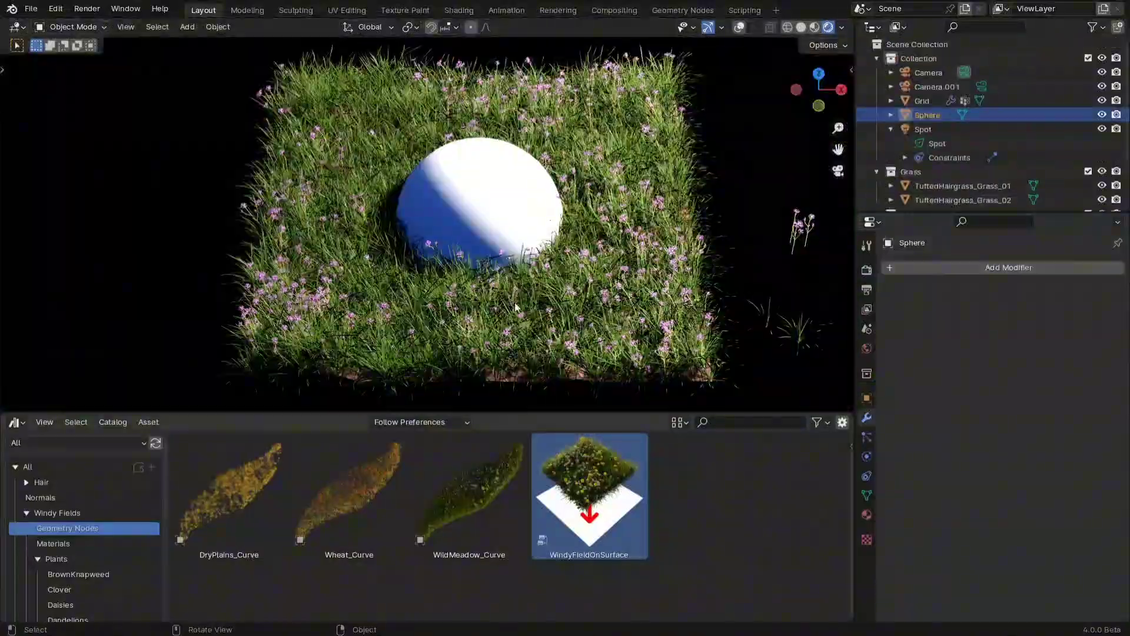
- Move the sphere into a new collection named remover1
key("m")
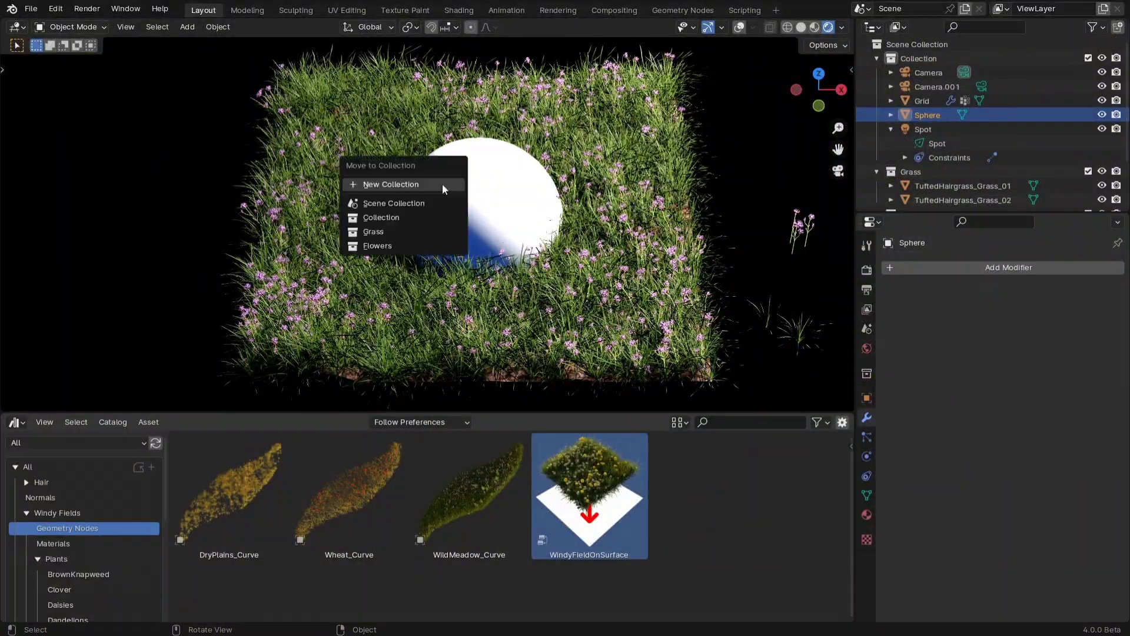
left_click(443, 184)
type("remover1")
key("Return")
- Enable the grid modifier's Remover with the remover1 collection, a Remover Range of 0.100 and a falloff range of 1.000
left_click(676, 346)
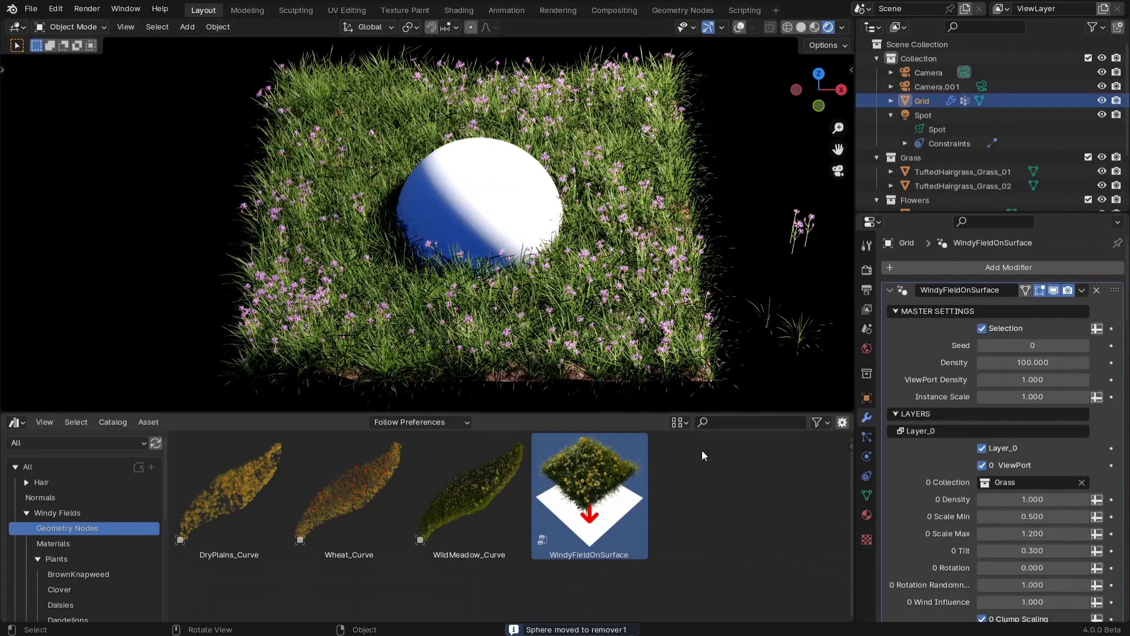
scroll(1078, 580, "down", 20)
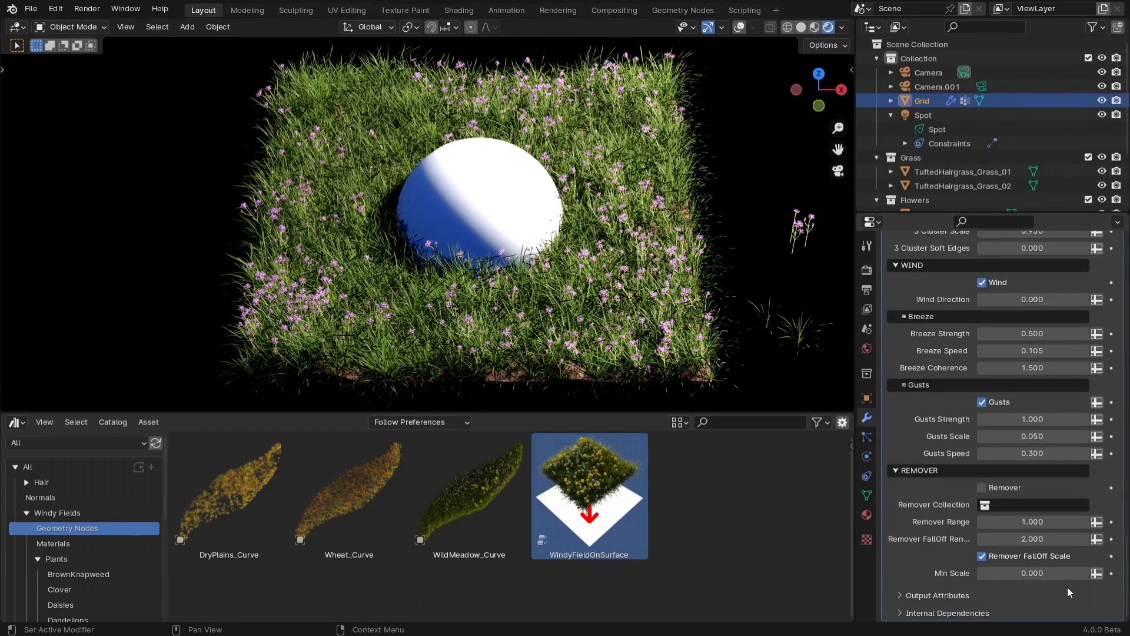
left_click(1075, 506)
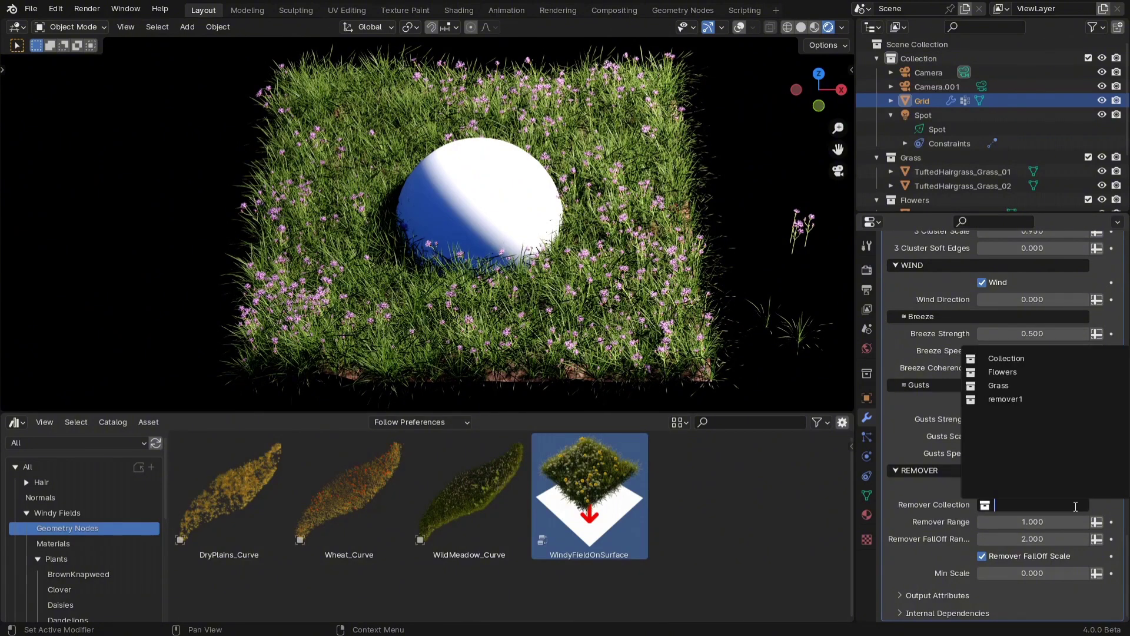
left_click(1029, 401)
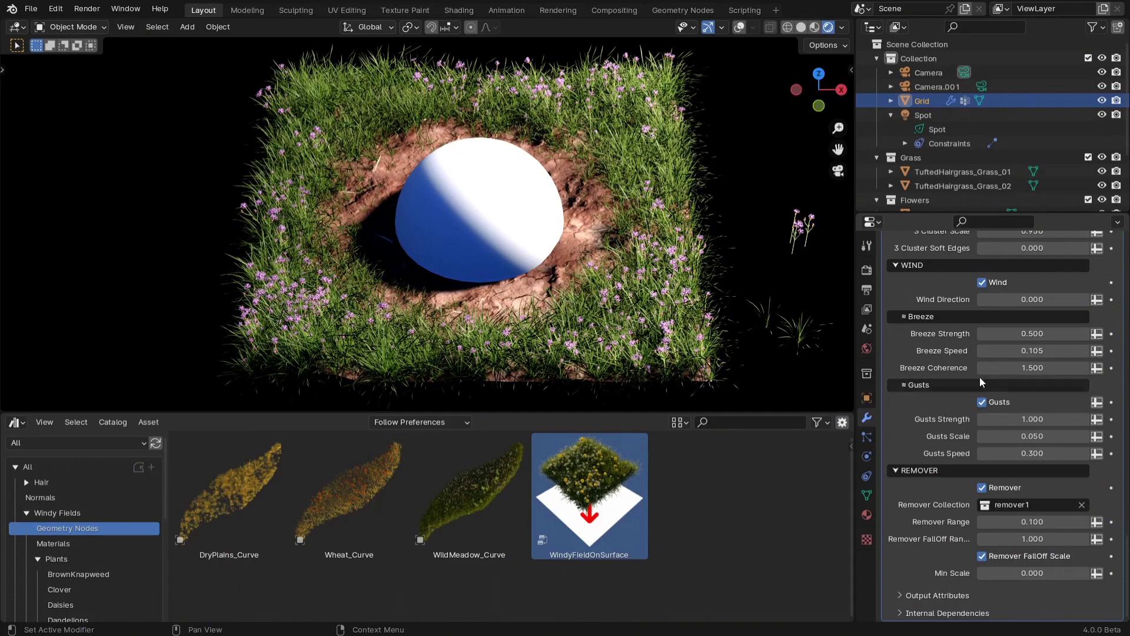
- Move the sphere across the field, constrained to the horizontal XY plane
left_click(520, 223)
key("g")
key("shift+z")
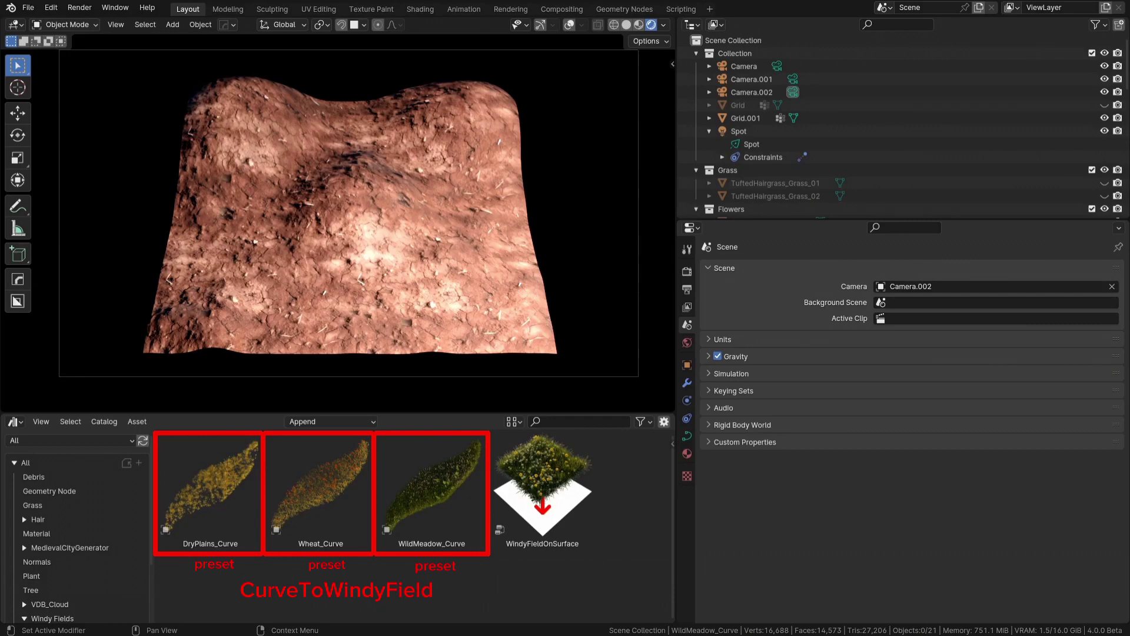
- Place the WildMeadow_Curve preset asset on the hilly terrain
left_click_drag(432, 492, 413, 154)
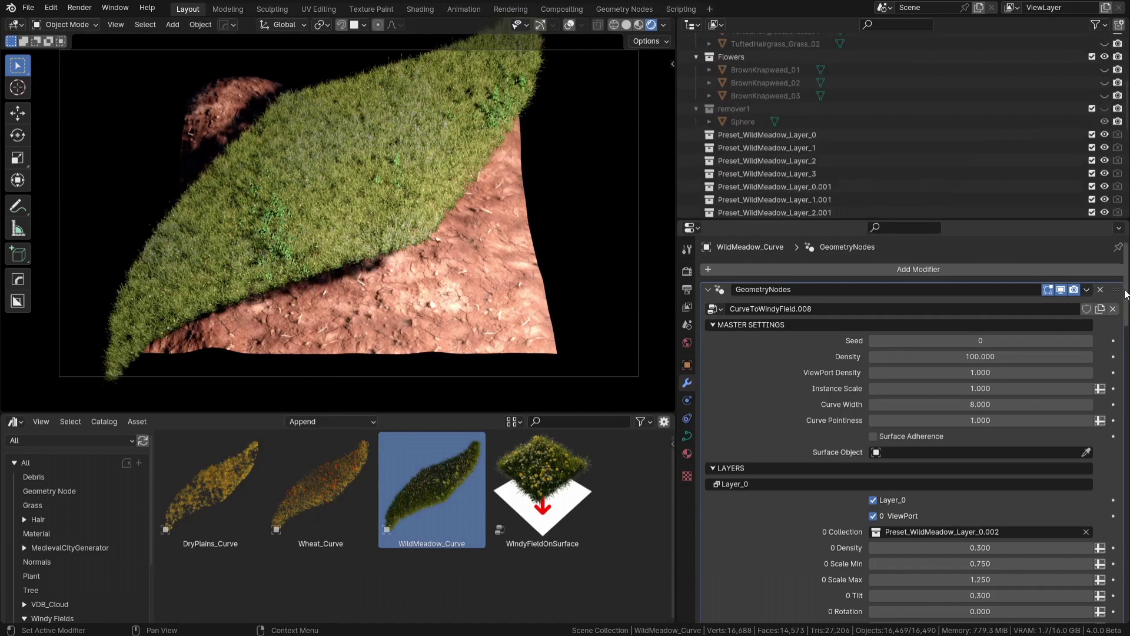
- Enable Surface Adherence on the WildMeadow_Curve modifier and pick the hilly terrain Grid.001 as its Surface Object
scroll(1125, 362, "down", 10)
scroll(1126, 362, "down", 15)
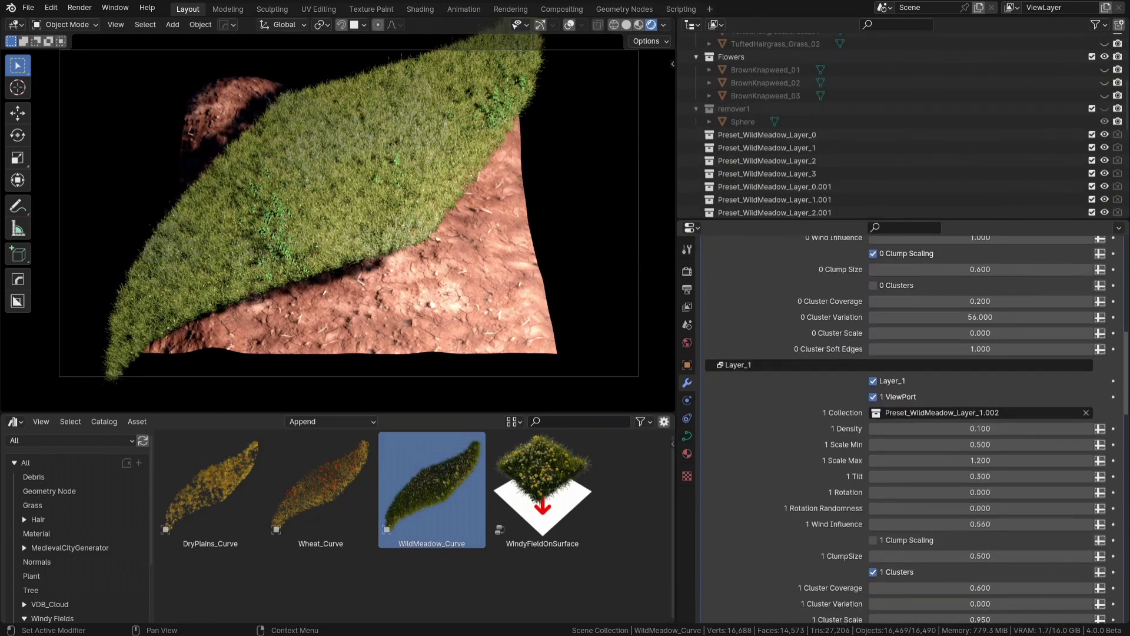
scroll(1126, 362, "down", 15)
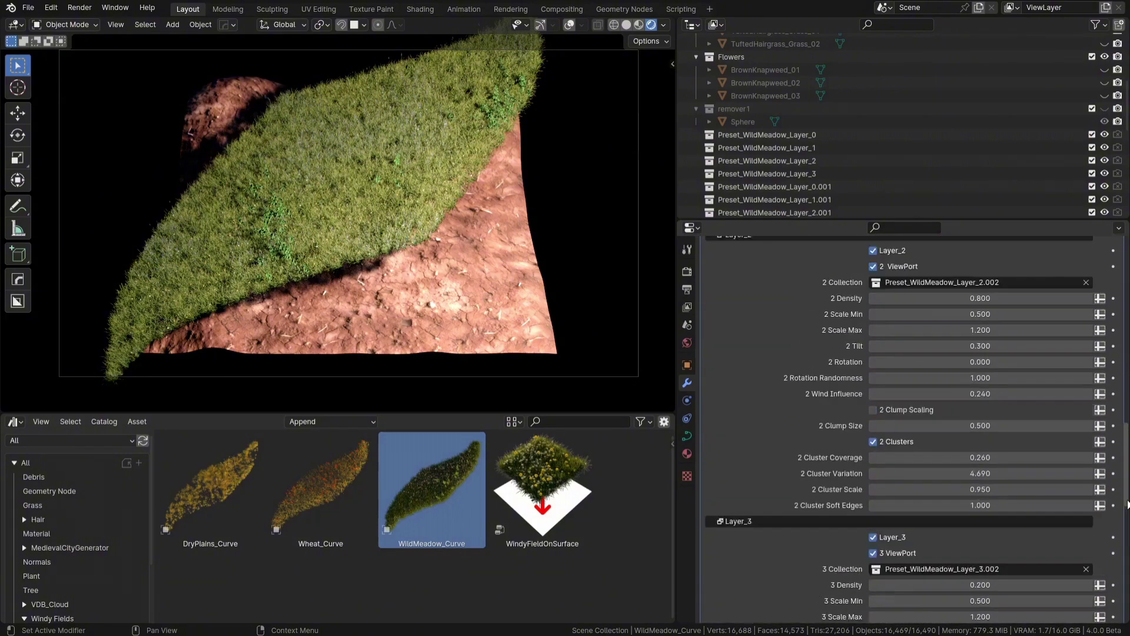
scroll(861, 399, "up", 10)
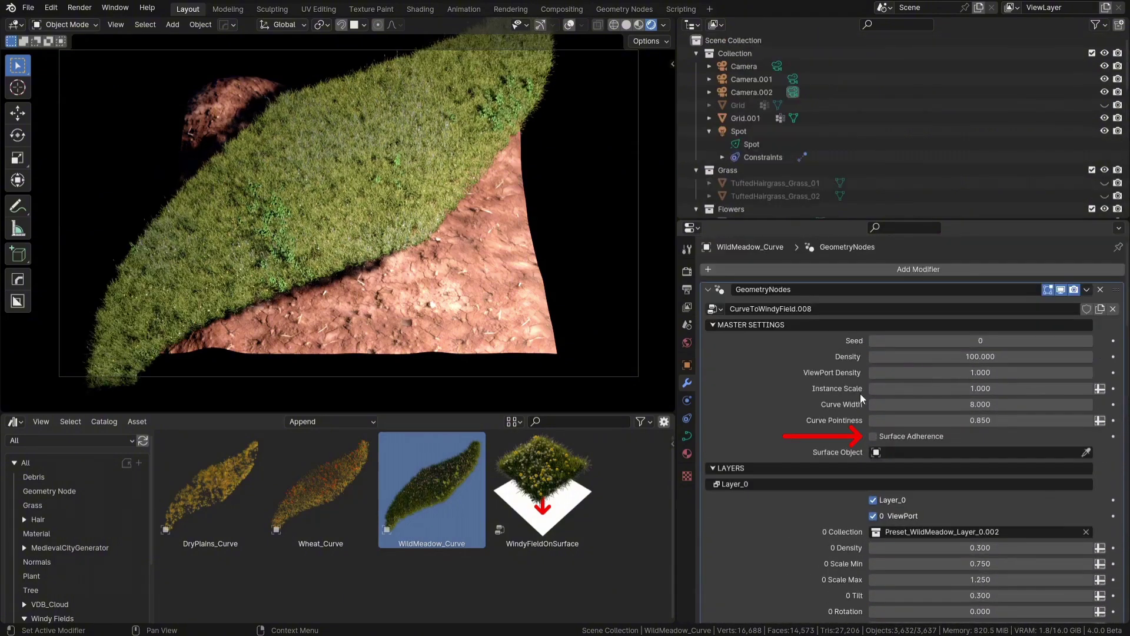
left_click(874, 437)
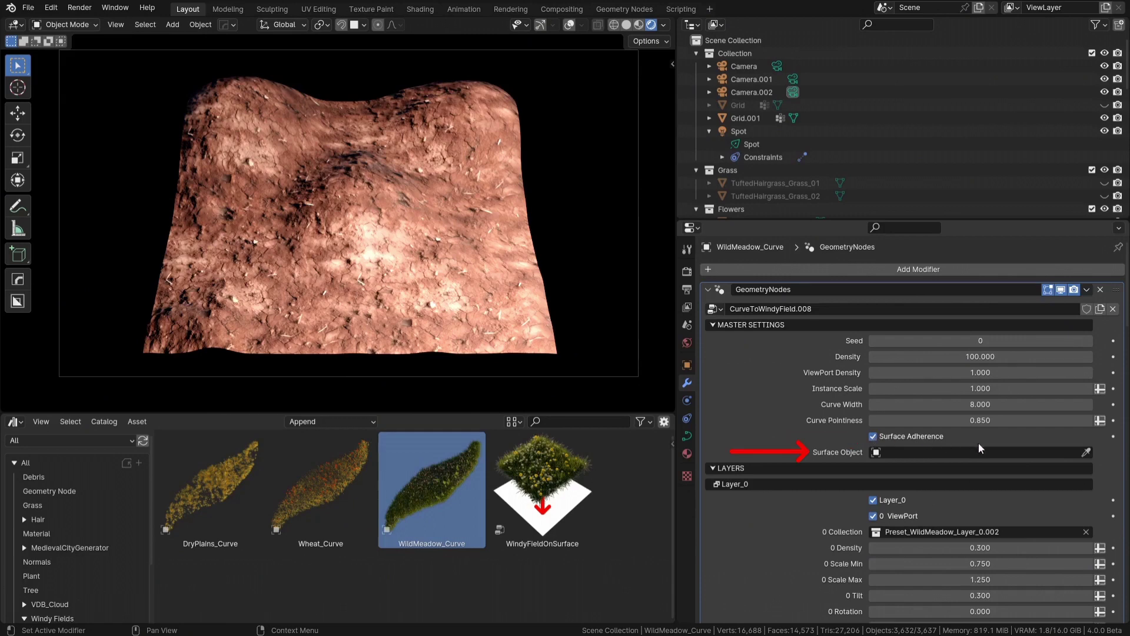
left_click(1086, 453)
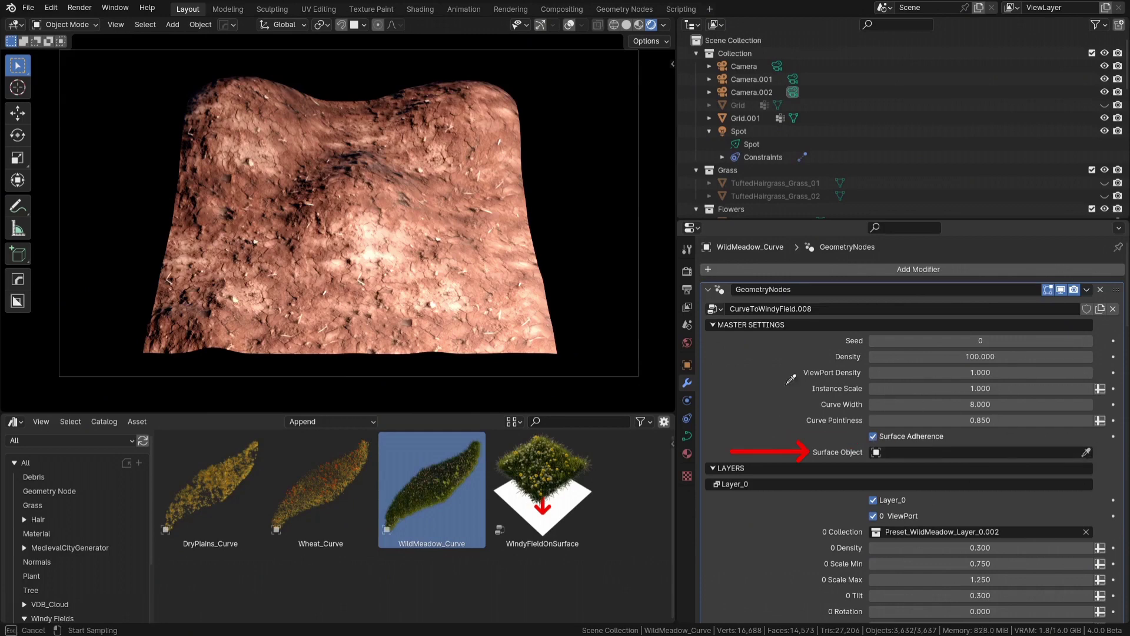
left_click(402, 275)
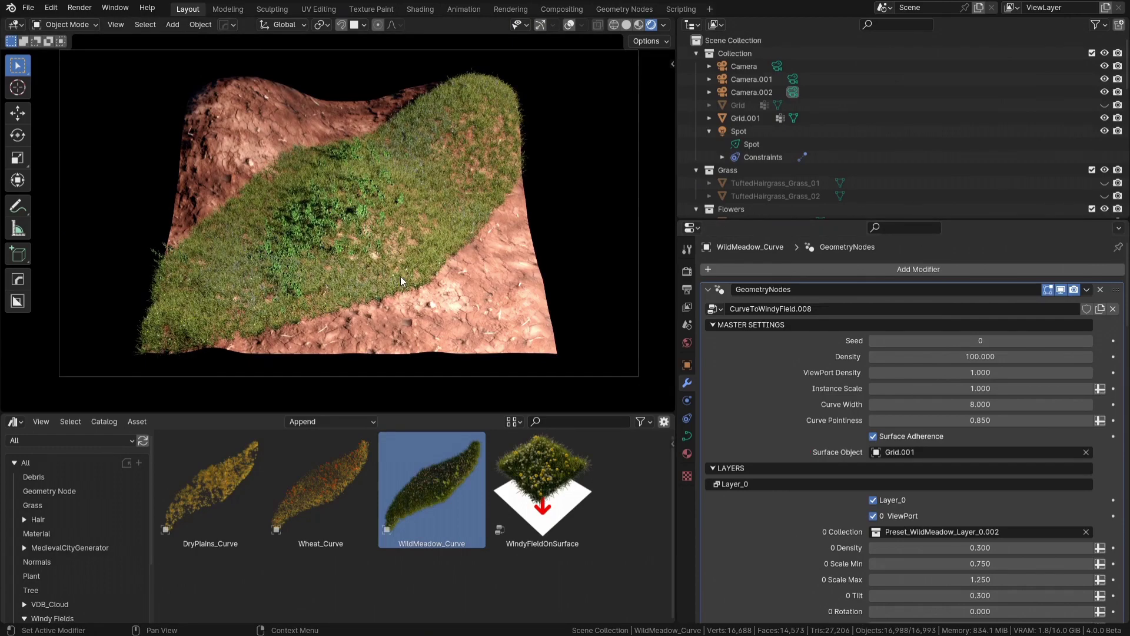